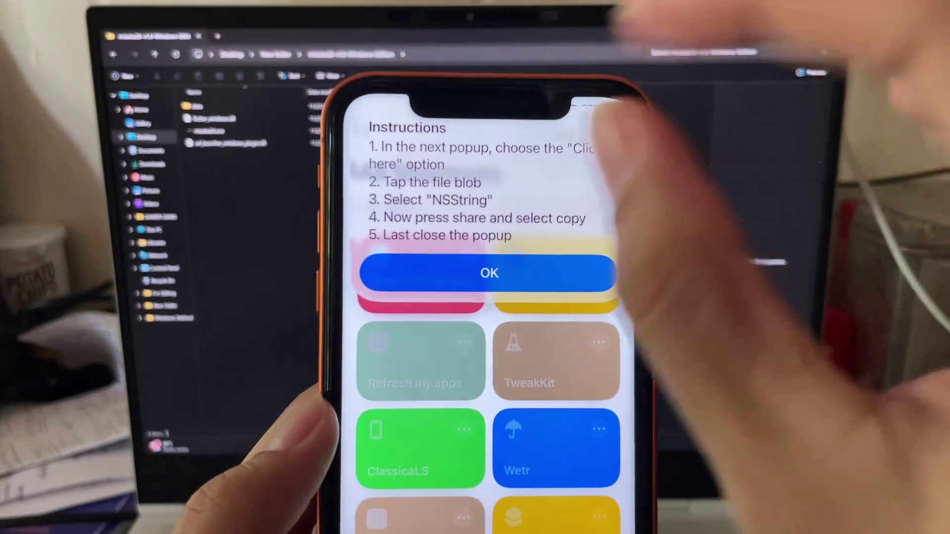
Dismiss the popup, show Click here's File node as NSString, and select all its text
{"action": "left_click", "coordinate": [550, 274]}
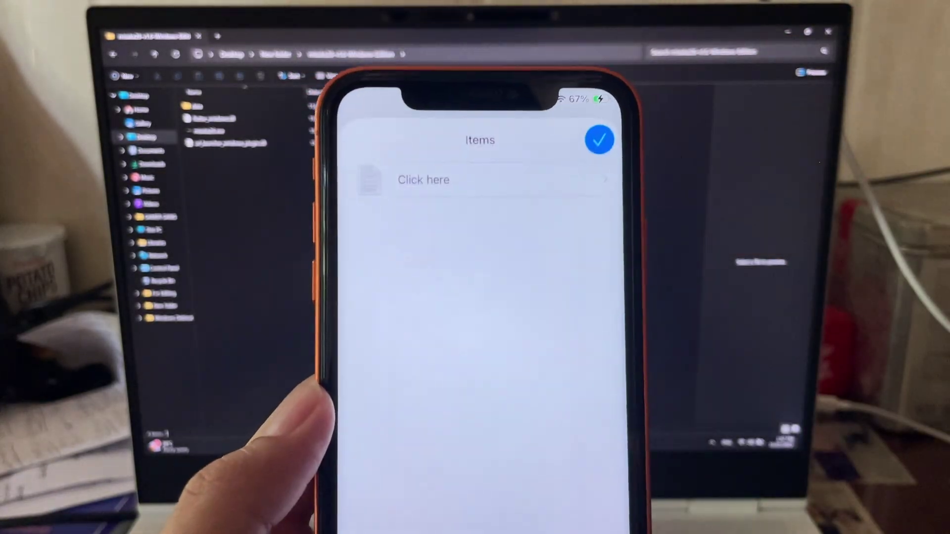
{"action": "left_click", "coordinate": [593, 176]}
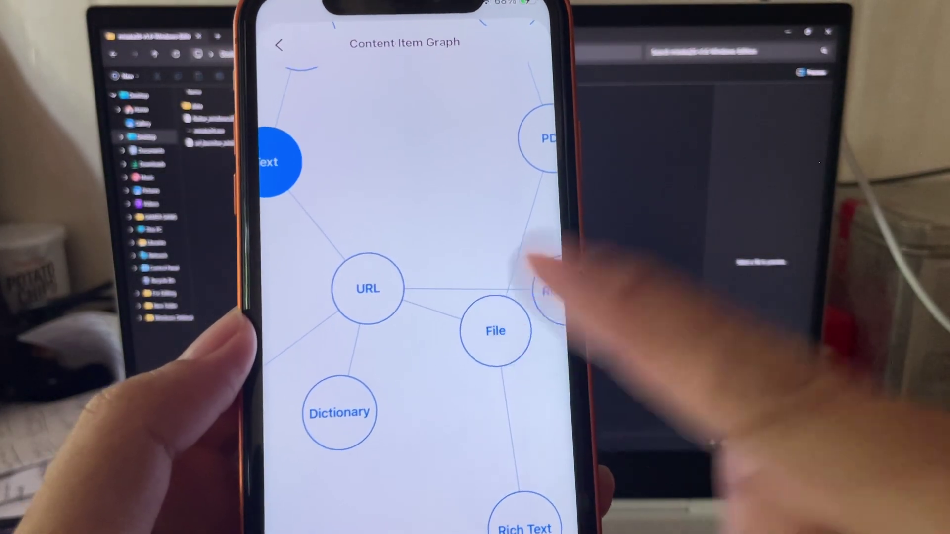
{"action": "left_click", "coordinate": [490, 325]}
{"action": "left_click", "coordinate": [445, 278]}
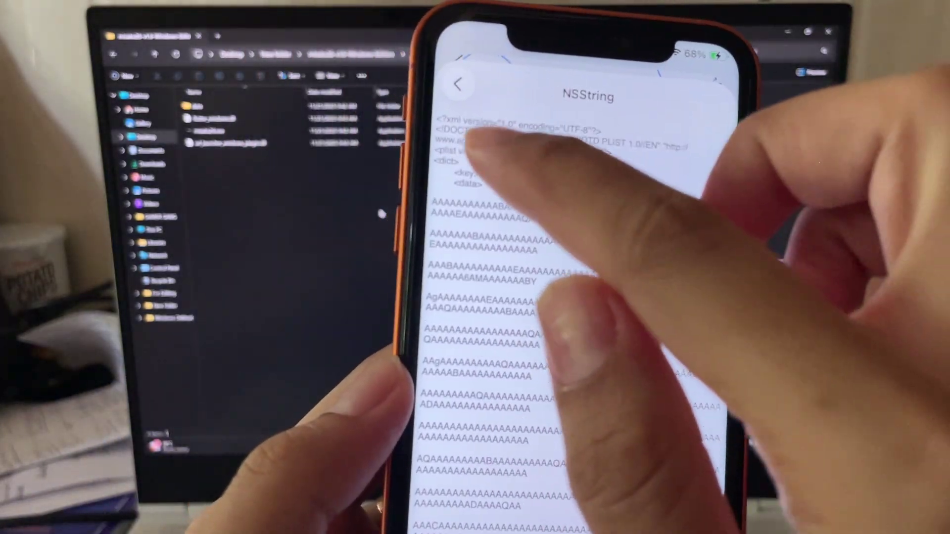
{"action": "left_click", "coordinate": [464, 127]}
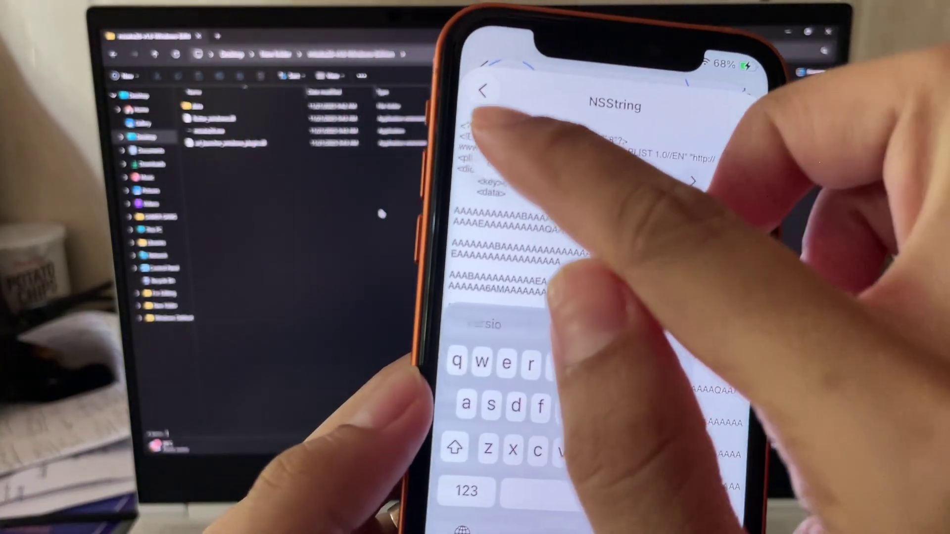
{"action": "left_click", "coordinate": [483, 129]}
{"action": "left_click", "coordinate": [488, 85]}
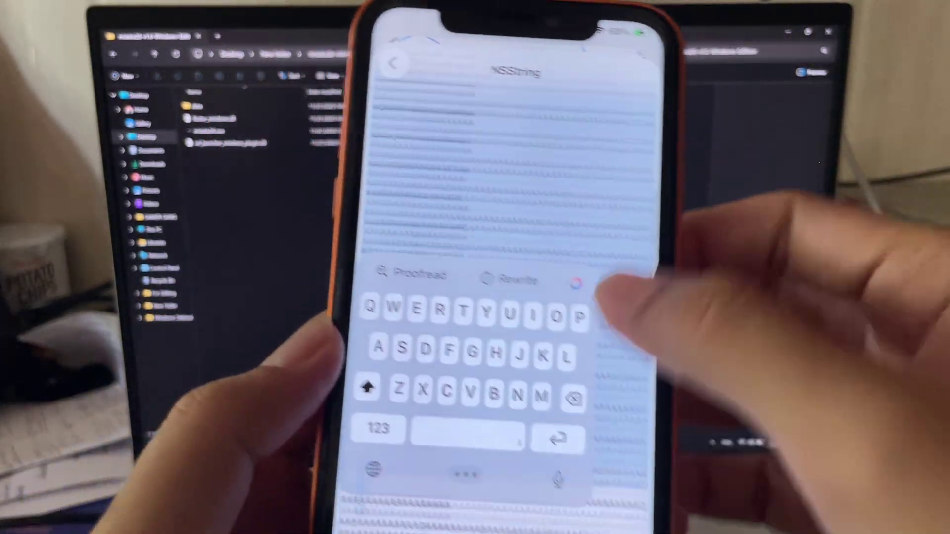
{"action": "left_click", "coordinate": [449, 191]}
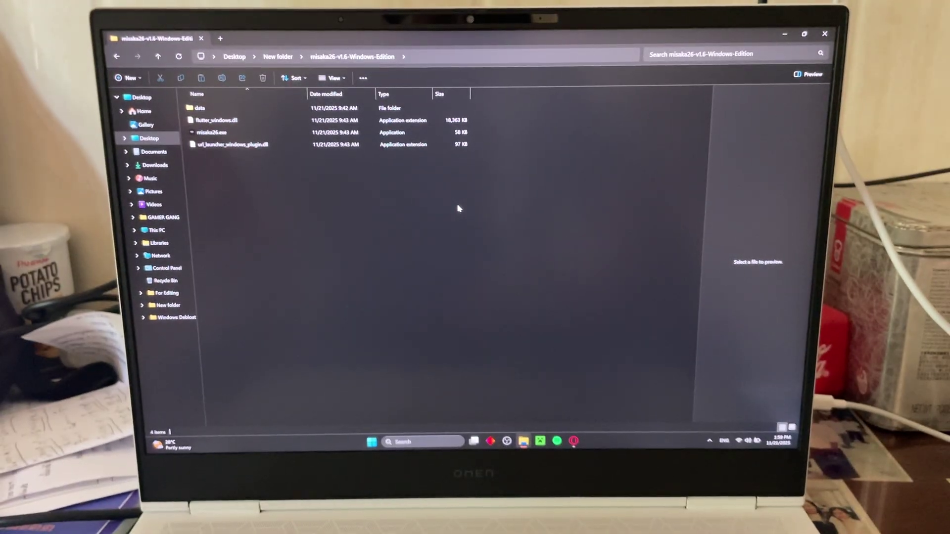
Minimise the misaka26 folder window, then the New folder window
{"action": "left_click", "coordinate": [781, 34]}
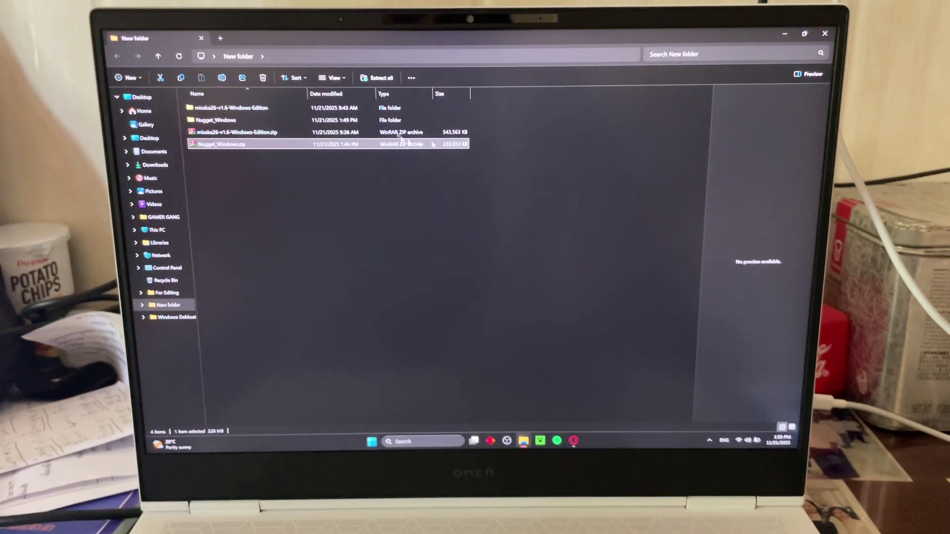
{"action": "left_click", "coordinate": [785, 35]}
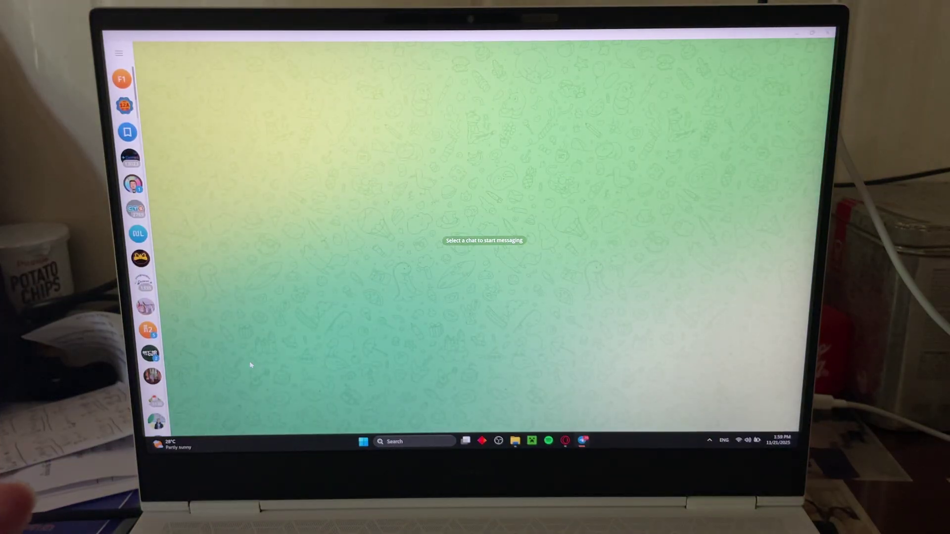
Open a contact's chat from the sidebar, then close the Telegram window
{"action": "left_click", "coordinate": [133, 185]}
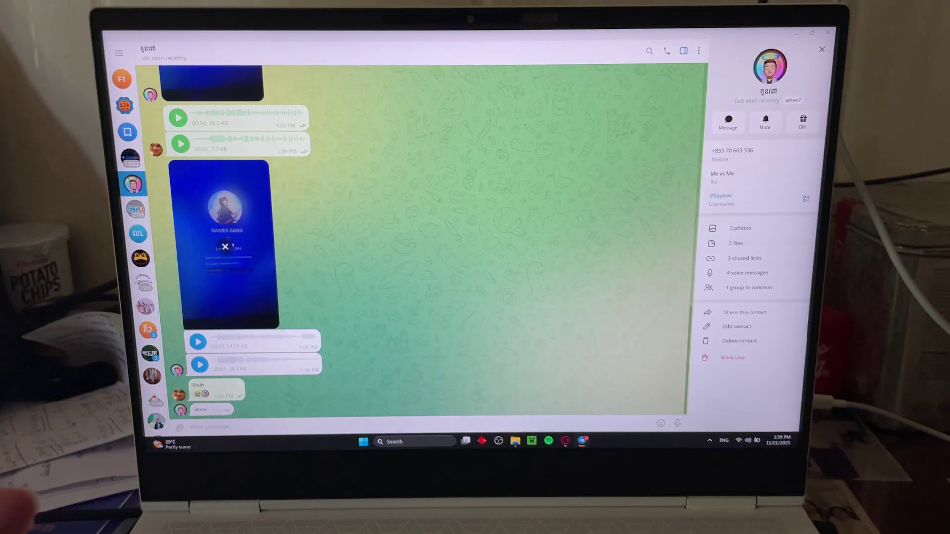
{"action": "left_click", "coordinate": [799, 35]}
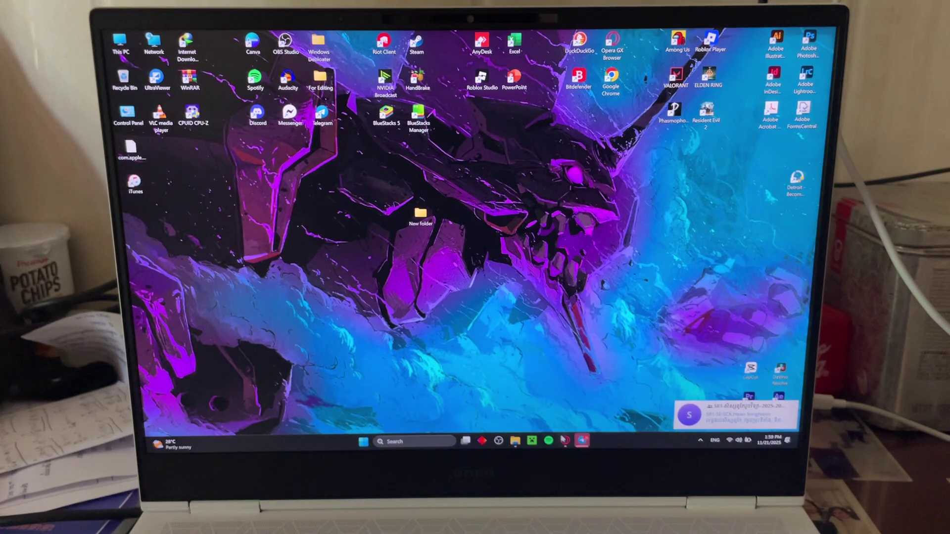
In Opera GX, open the misaka26 1.6 Unstable GitHub release page, then close the browser
{"action": "key", "text": "alt+Tab"}
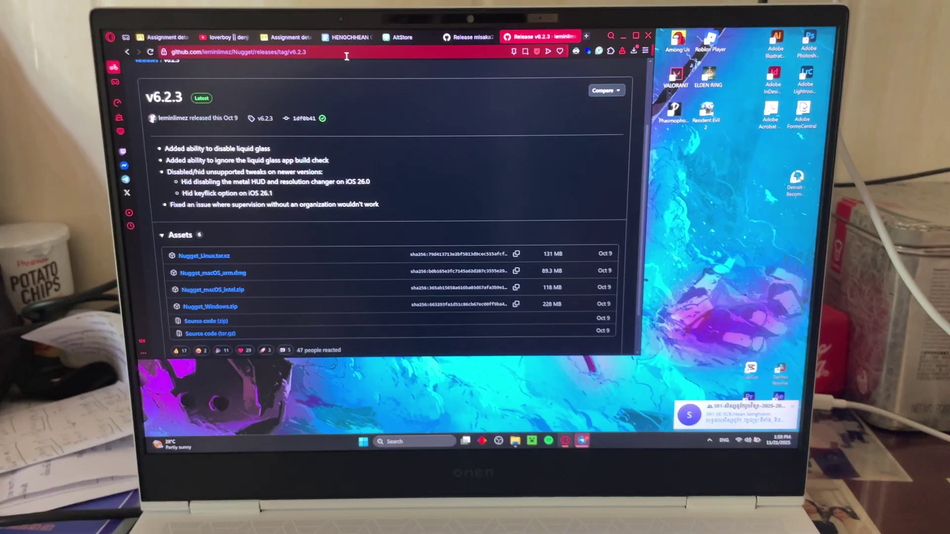
{"action": "type", "text": "ol"}
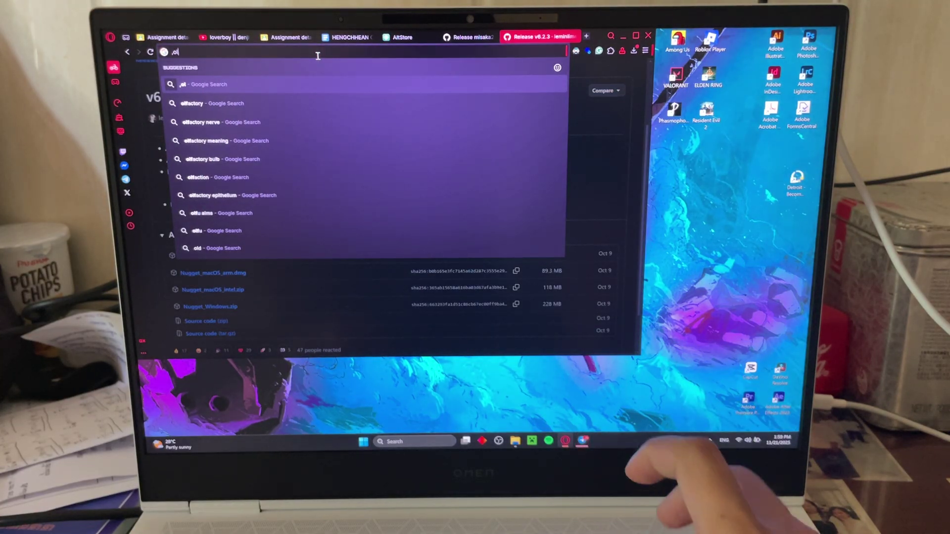
{"action": "key", "text": "BackSpace"}
{"action": "key", "text": "BackSpace"}
{"action": "type", "text": "midsk"}
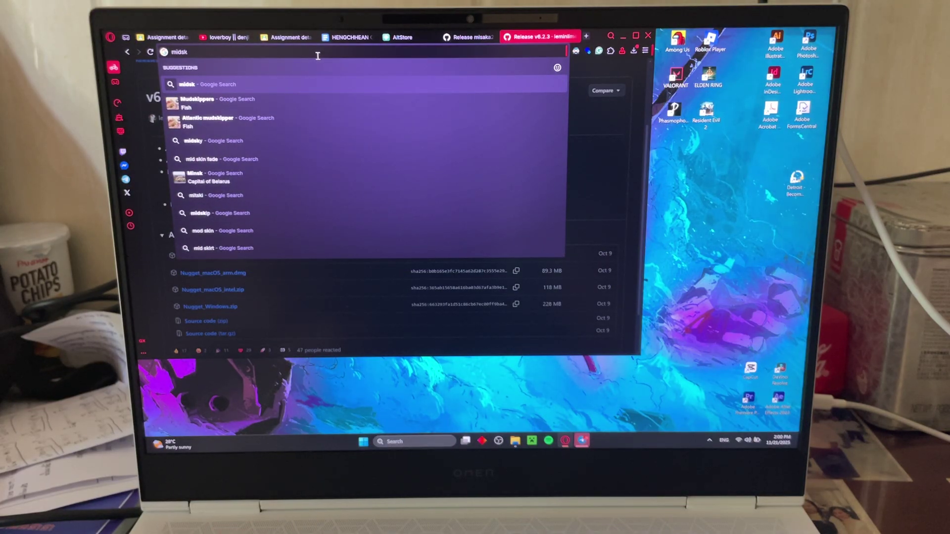
{"action": "key", "text": "BackSpace"}
{"action": "key", "text": "BackSpace"}
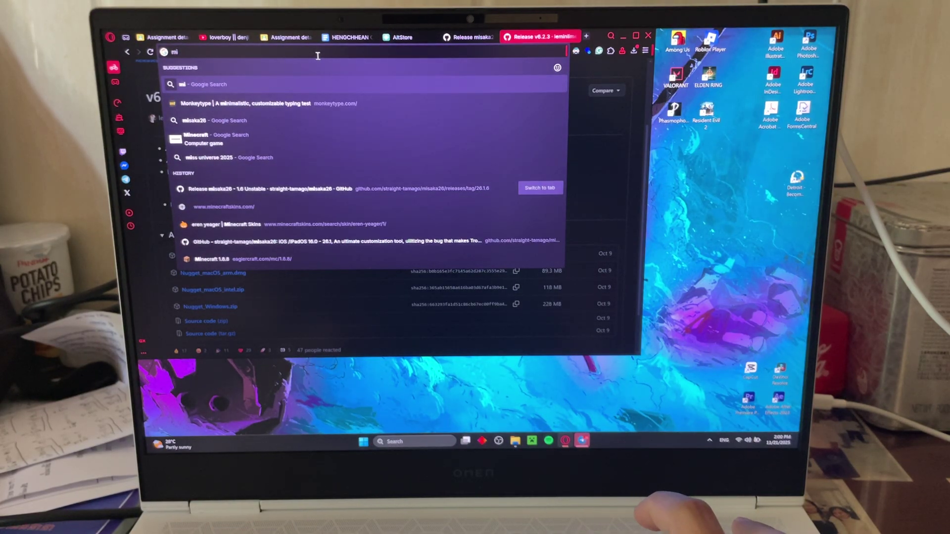
{"action": "type", "text": "d"}
{"action": "key", "text": "BackSpace"}
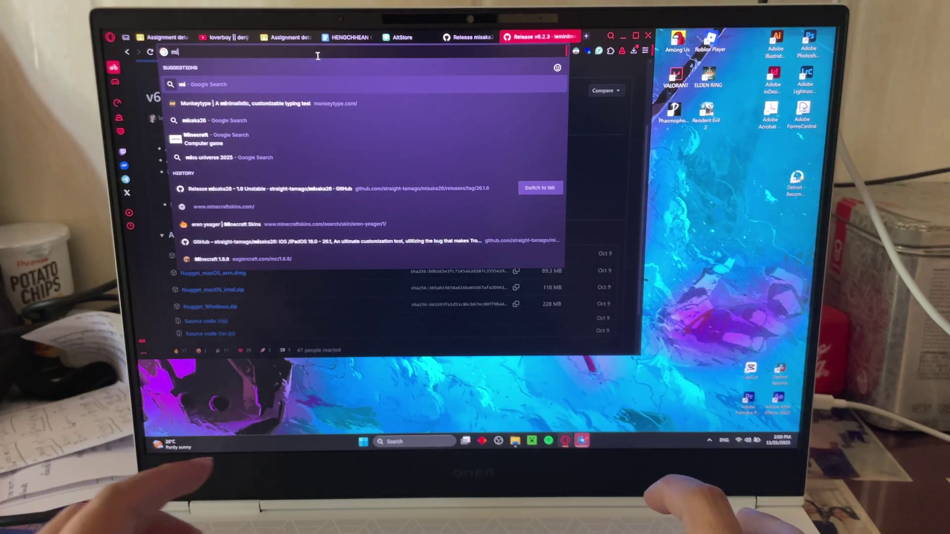
{"action": "type", "text": "sa"}
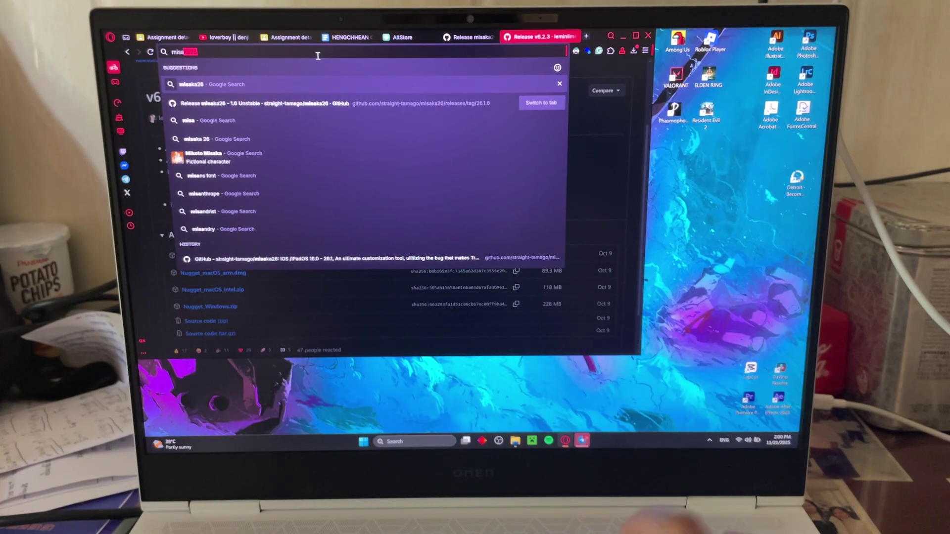
{"action": "left_click", "coordinate": [274, 106]}
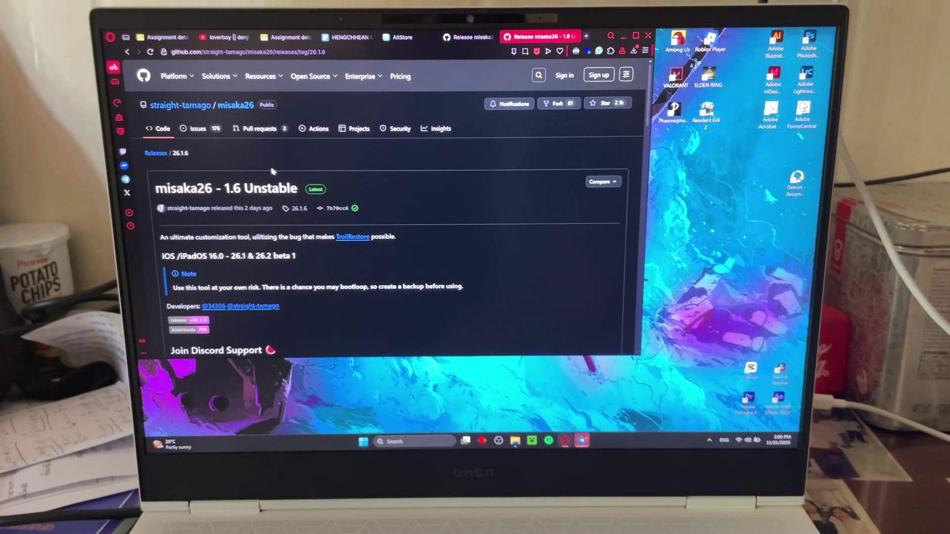
{"action": "scroll", "coordinate": [272, 171], "scroll_direction": "down", "scroll_amount": 5}
{"action": "scroll", "coordinate": [272, 171], "scroll_direction": "down", "scroll_amount": 5}
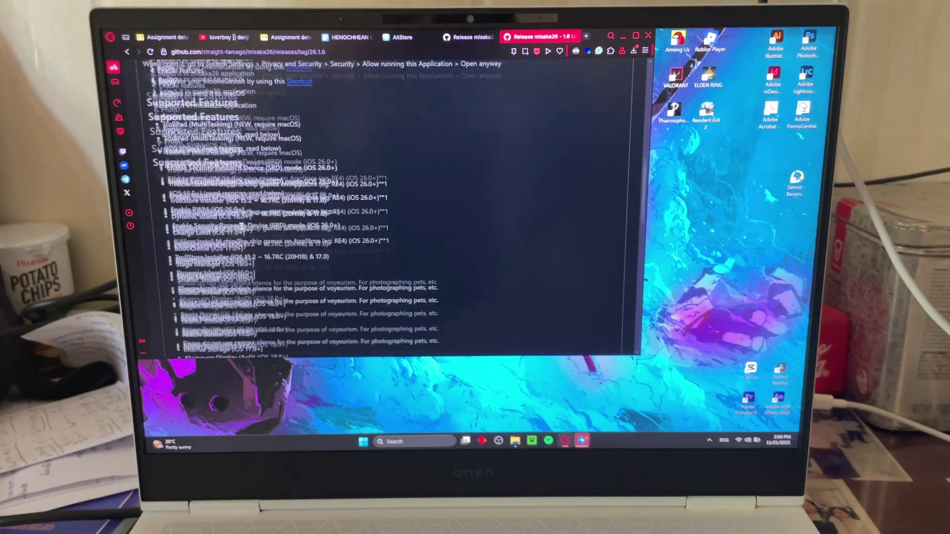
{"action": "scroll", "coordinate": [242, 226], "scroll_direction": "down", "scroll_amount": 5}
{"action": "scroll", "coordinate": [241, 226], "scroll_direction": "down", "scroll_amount": 5}
{"action": "scroll", "coordinate": [241, 226], "scroll_direction": "down", "scroll_amount": 5}
{"action": "scroll", "coordinate": [241, 226], "scroll_direction": "down", "scroll_amount": 3}
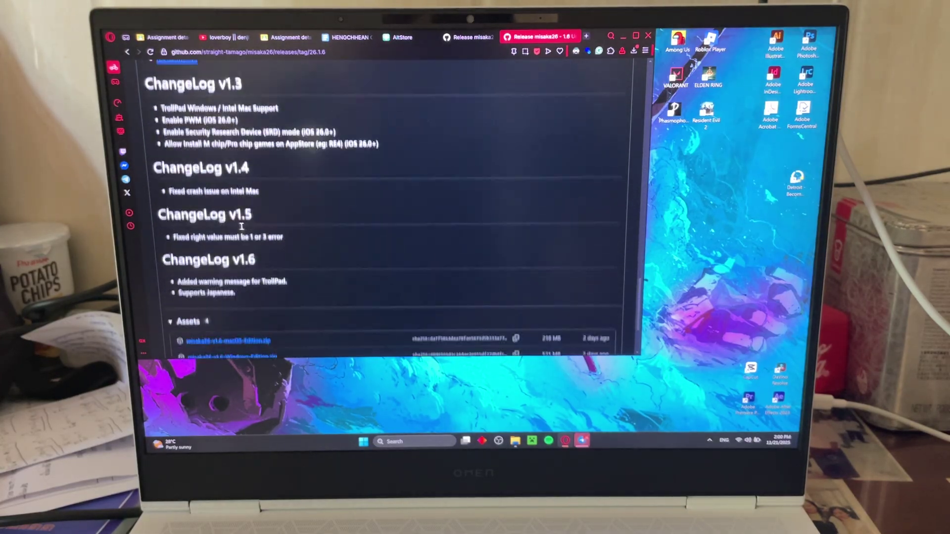
{"action": "scroll", "coordinate": [241, 226], "scroll_direction": "down", "scroll_amount": 3}
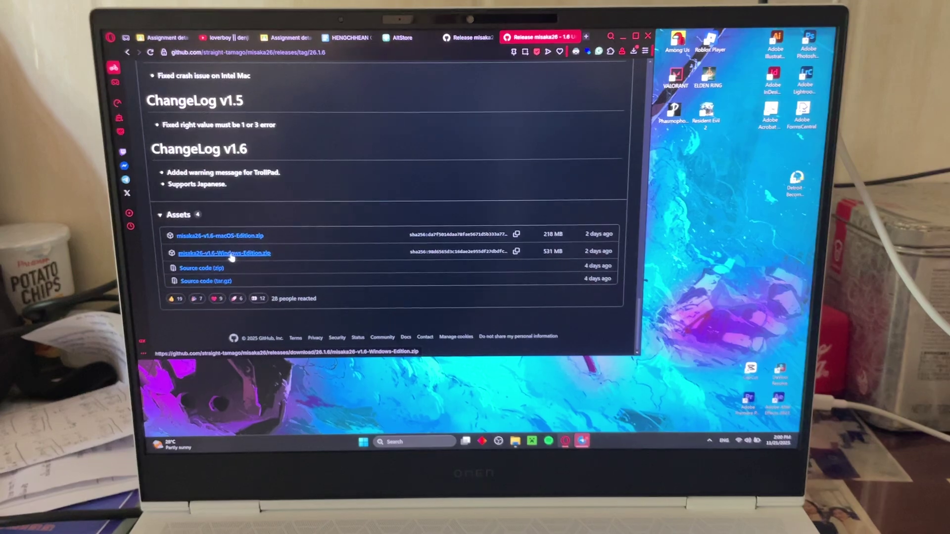
{"action": "left_click", "coordinate": [647, 36]}
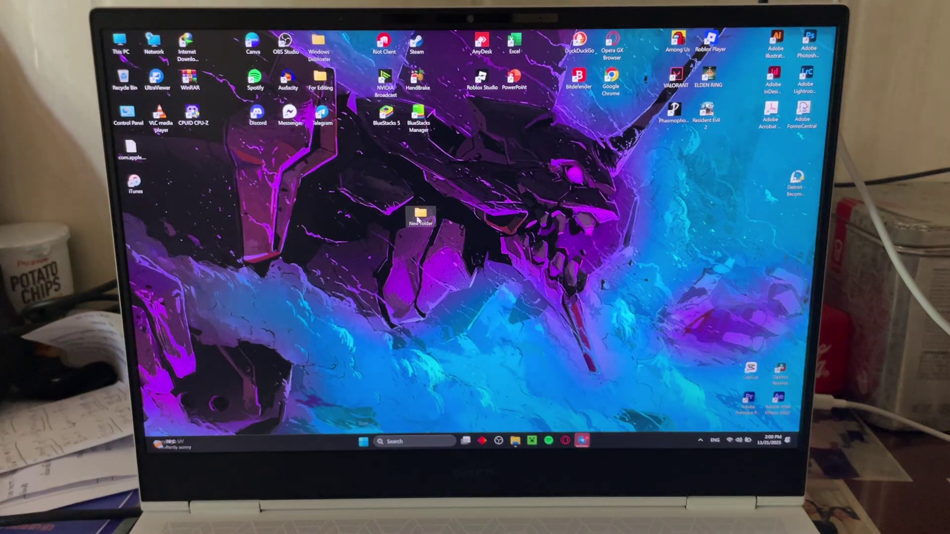
Open the New folder on the desktop
{"action": "double_click", "coordinate": [418, 220]}
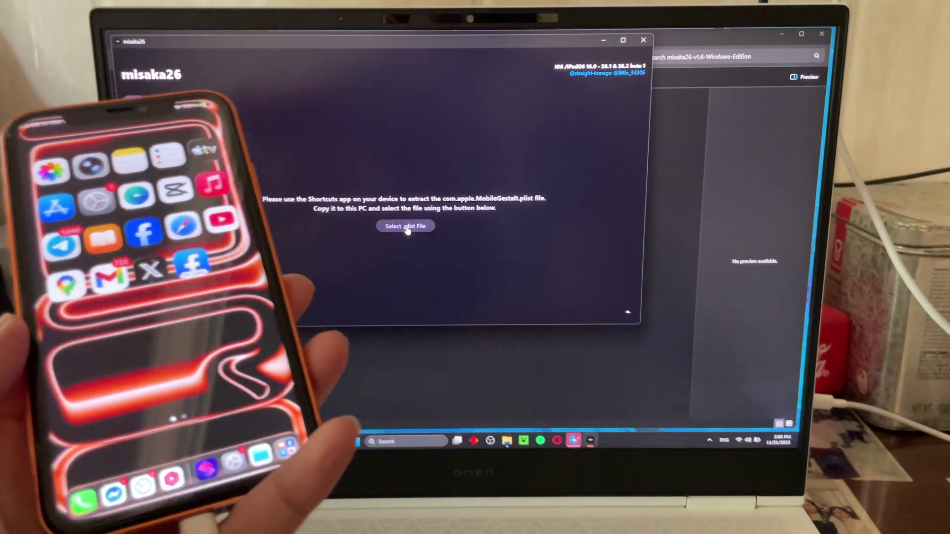
Load com.apple.MobileGestalt.plist from the Desktop folder through Select .plist File
{"action": "left_click", "coordinate": [405, 226]}
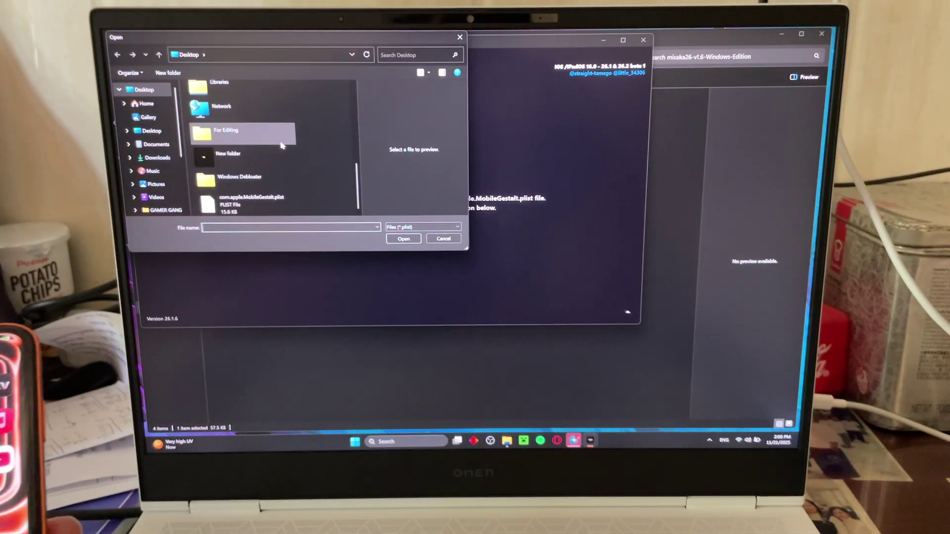
{"action": "double_click", "coordinate": [256, 205]}
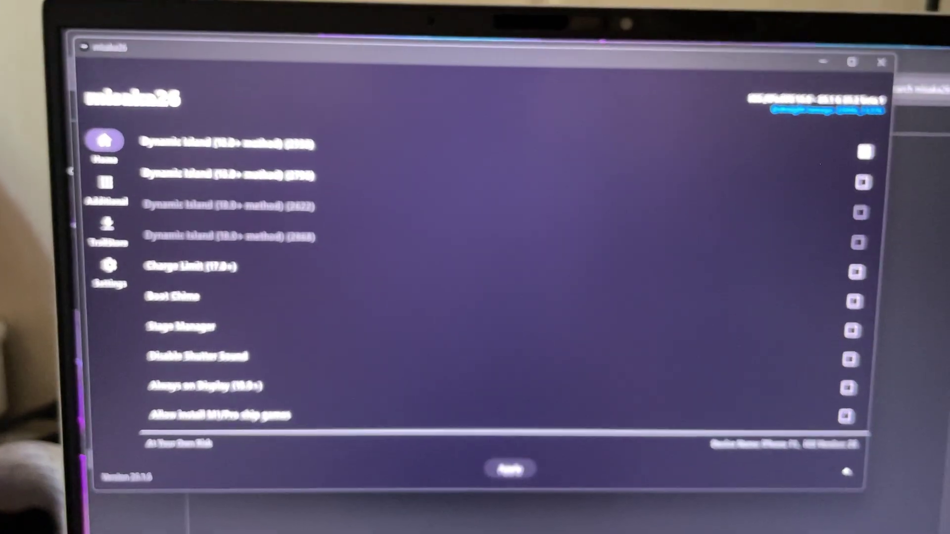
{"action": "scroll", "coordinate": [683, 310], "scroll_direction": "down", "scroll_amount": 2}
Tick Stage Manager, Apple Intelligence and TrollPad (accepting its warning), then go to Additional
{"action": "left_click", "coordinate": [649, 220]}
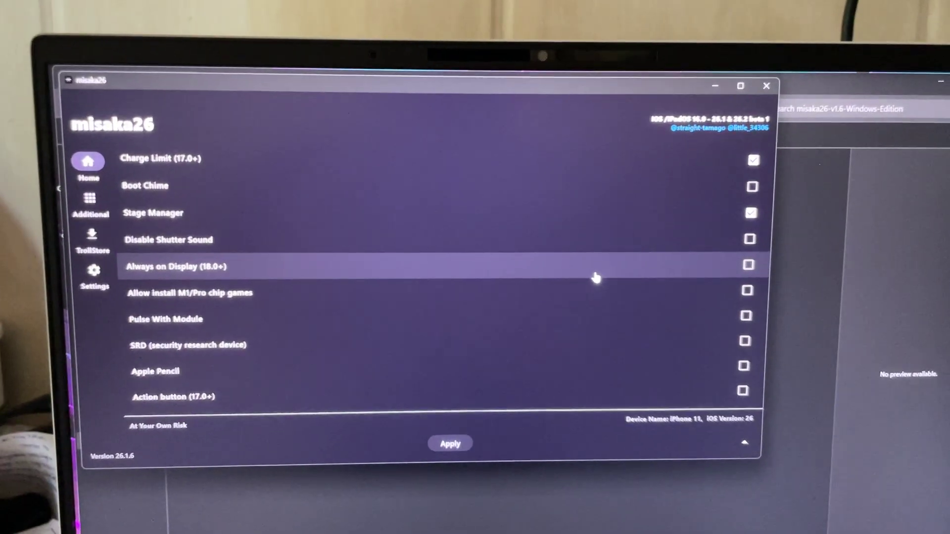
{"action": "scroll", "coordinate": [594, 278], "scroll_direction": "down", "scroll_amount": 2}
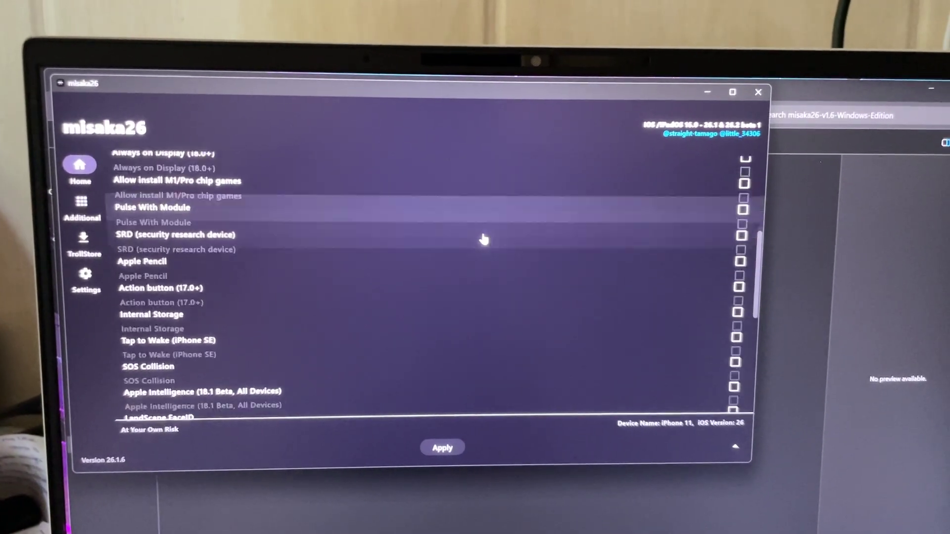
{"action": "scroll", "coordinate": [371, 317], "scroll_direction": "down", "scroll_amount": 1}
{"action": "scroll", "coordinate": [370, 319], "scroll_direction": "down", "scroll_amount": 1}
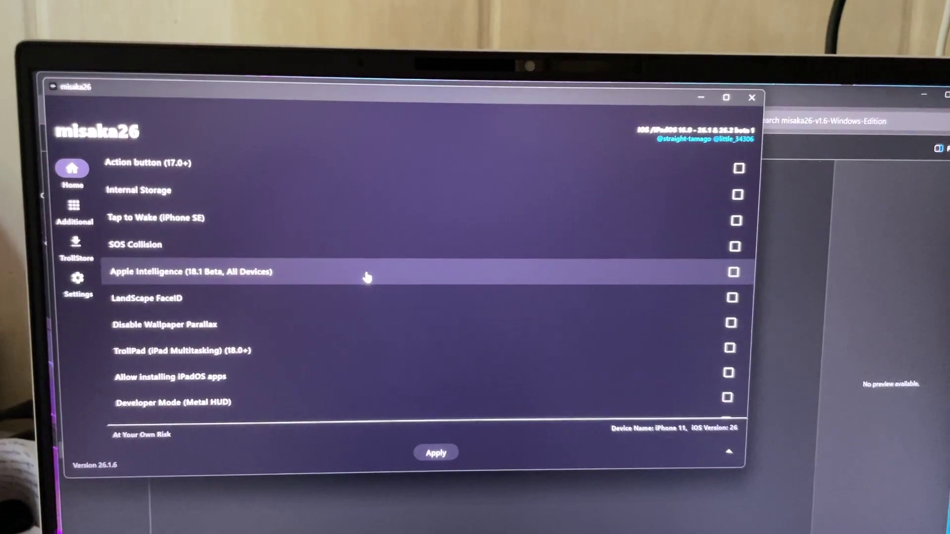
{"action": "left_click", "coordinate": [367, 277]}
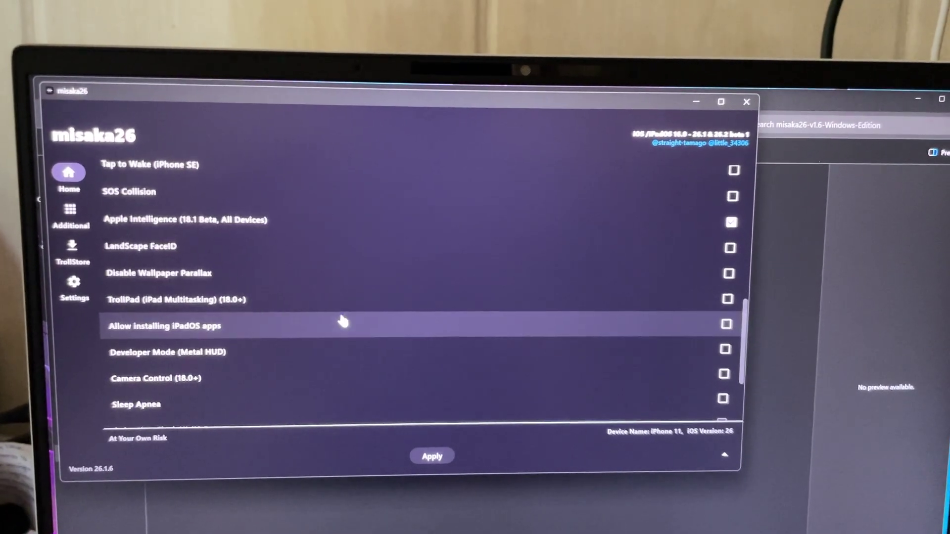
{"action": "left_click", "coordinate": [333, 305]}
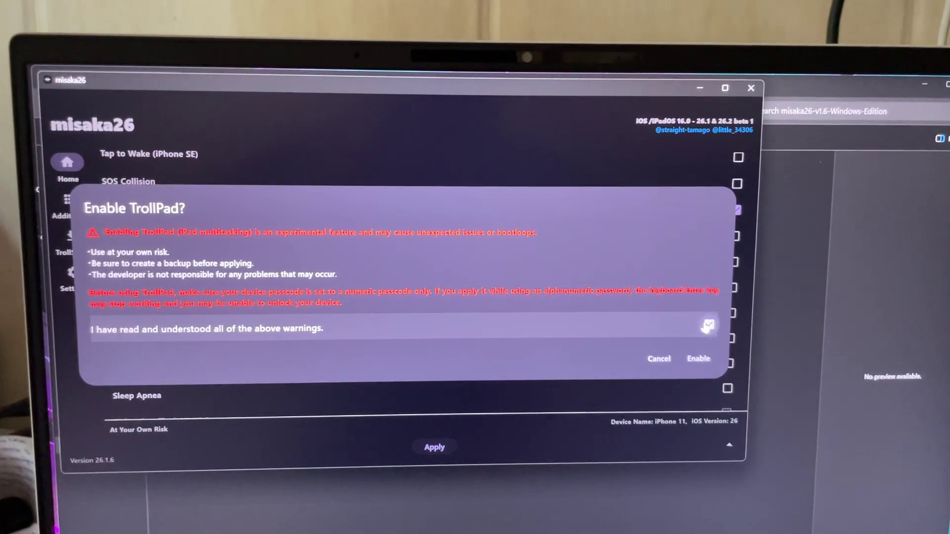
{"action": "left_click", "coordinate": [698, 358]}
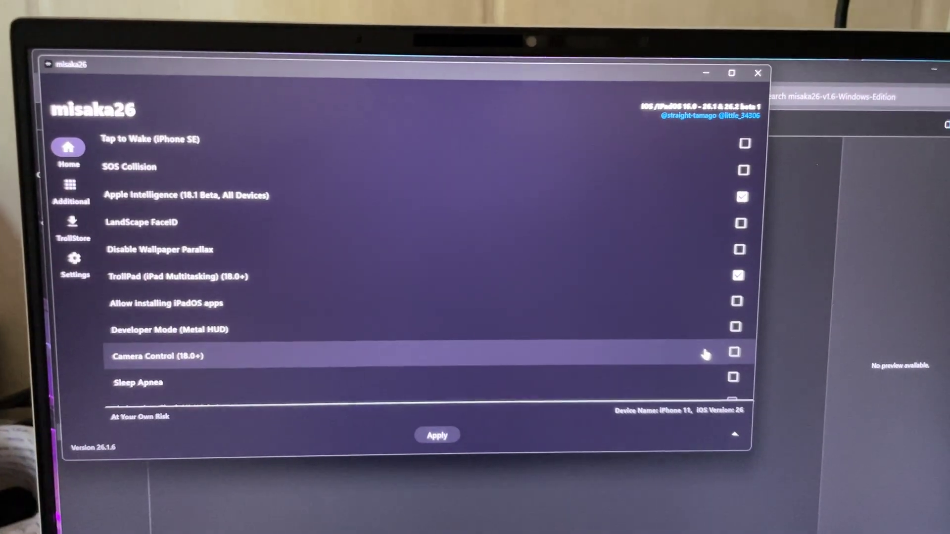
{"action": "scroll", "coordinate": [567, 322], "scroll_direction": "down", "scroll_amount": 3}
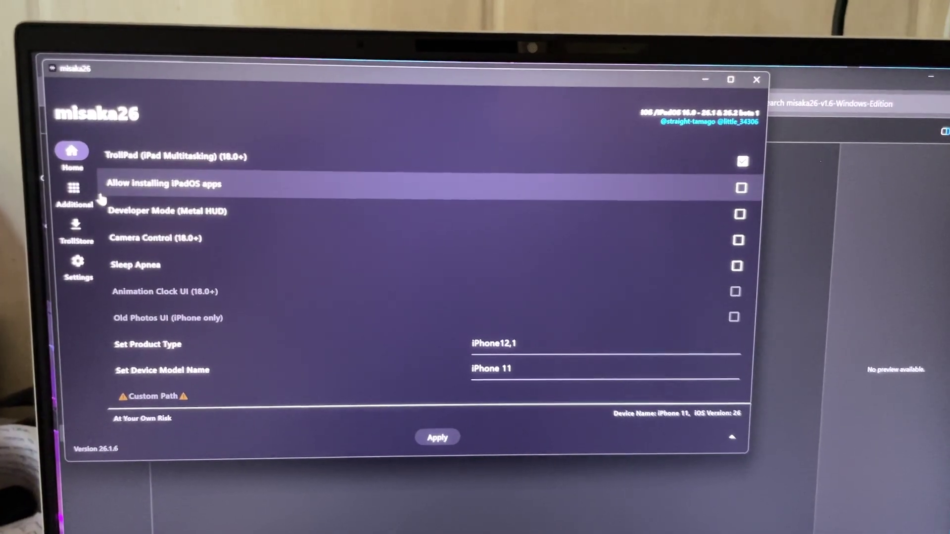
{"action": "left_click", "coordinate": [75, 191]}
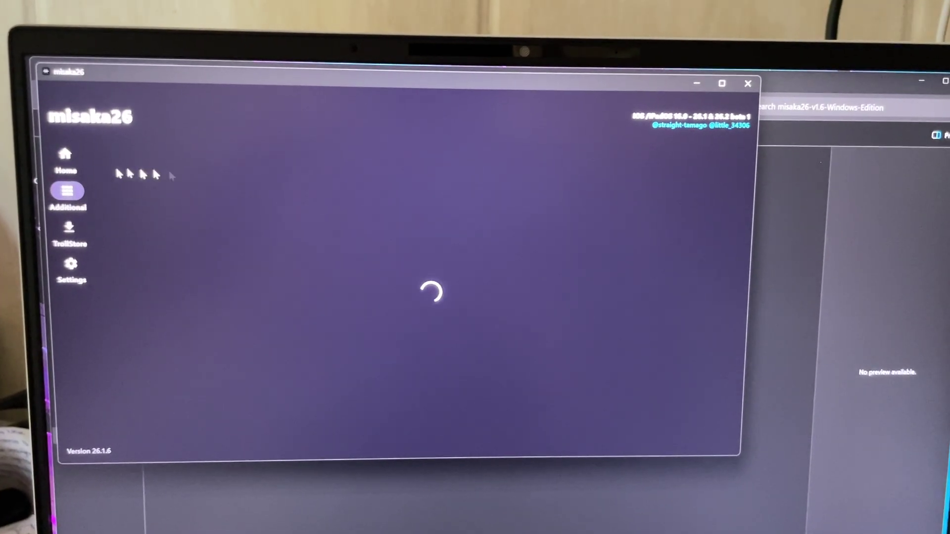
View the TrollStore installation page, then return to the Home tweak list
{"action": "left_click", "coordinate": [82, 237]}
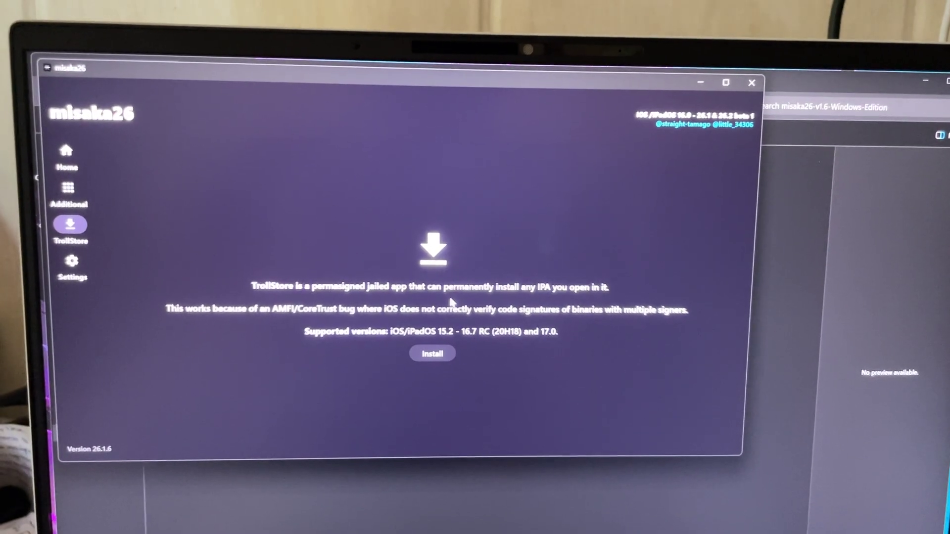
{"action": "left_click", "coordinate": [62, 156]}
{"action": "scroll", "coordinate": [206, 312], "scroll_direction": "down", "scroll_amount": 5}
{"action": "scroll", "coordinate": [205, 312], "scroll_direction": "down", "scroll_amount": 5}
{"action": "scroll", "coordinate": [191, 312], "scroll_direction": "down", "scroll_amount": 5}
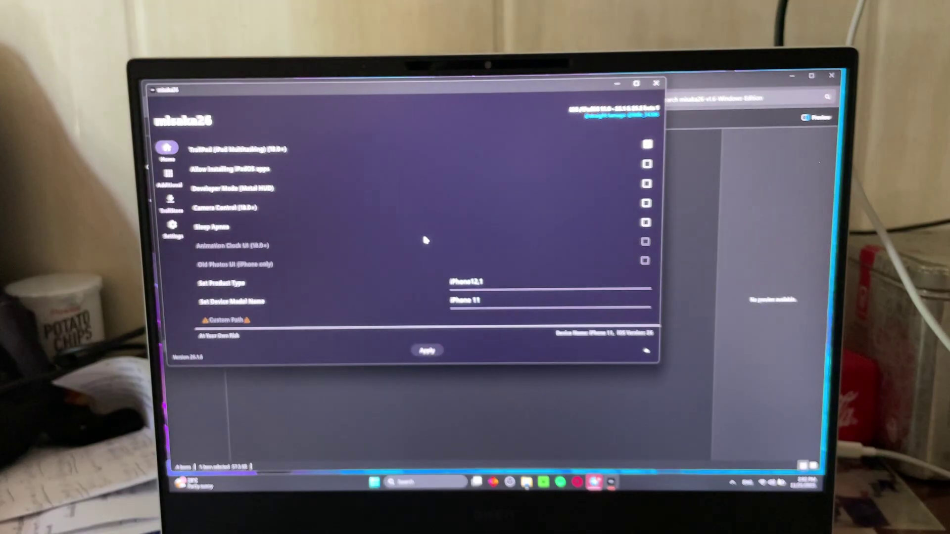
{"action": "scroll", "coordinate": [423, 239], "scroll_direction": "up", "scroll_amount": 5}
{"action": "scroll", "coordinate": [442, 233], "scroll_direction": "up", "scroll_amount": 5}
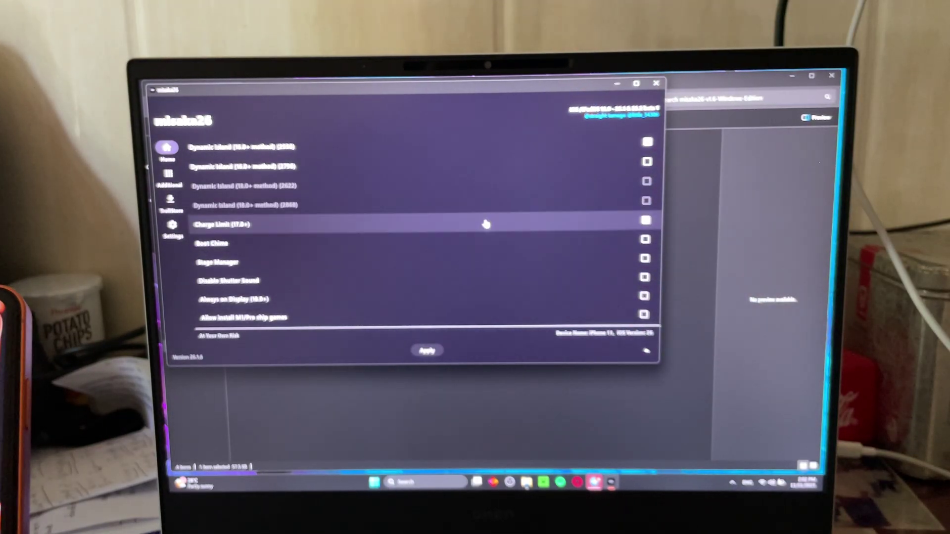
{"action": "scroll", "coordinate": [485, 224], "scroll_direction": "down", "scroll_amount": 3}
{"action": "scroll", "coordinate": [486, 224], "scroll_direction": "down", "scroll_amount": 2}
{"action": "scroll", "coordinate": [486, 224], "scroll_direction": "down", "scroll_amount": 2}
{"action": "scroll", "coordinate": [486, 223], "scroll_direction": "down", "scroll_amount": 2}
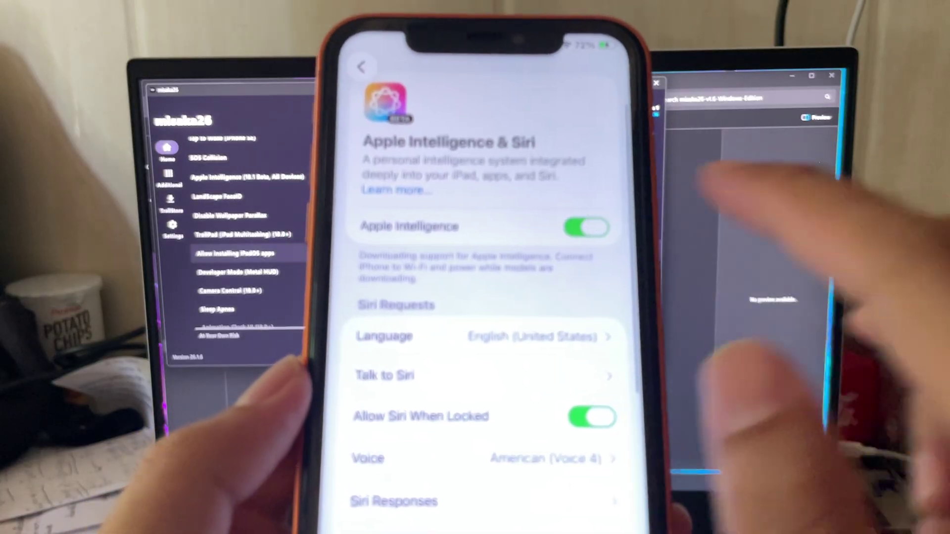
{"action": "scroll", "coordinate": [493, 296], "scroll_direction": "down", "scroll_amount": 3}
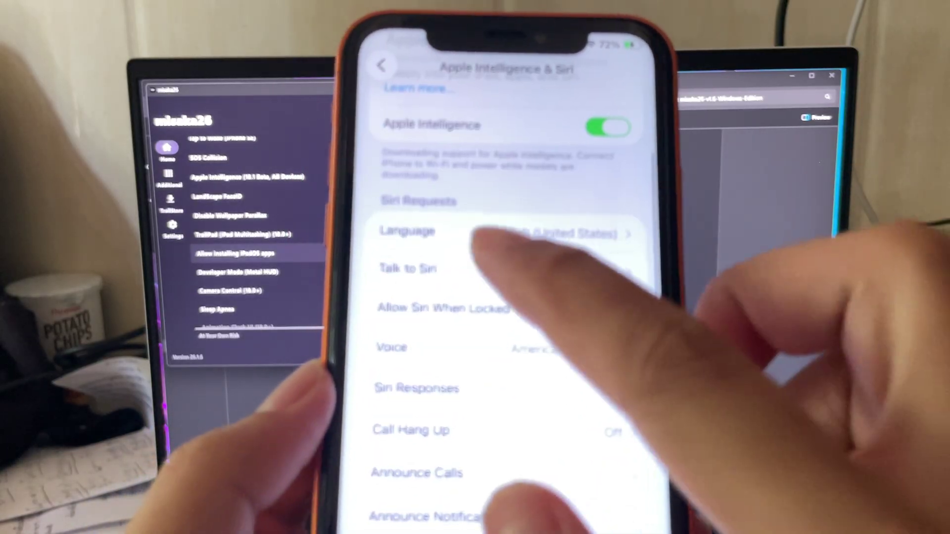
{"action": "scroll", "coordinate": [494, 297], "scroll_direction": "down", "scroll_amount": 2}
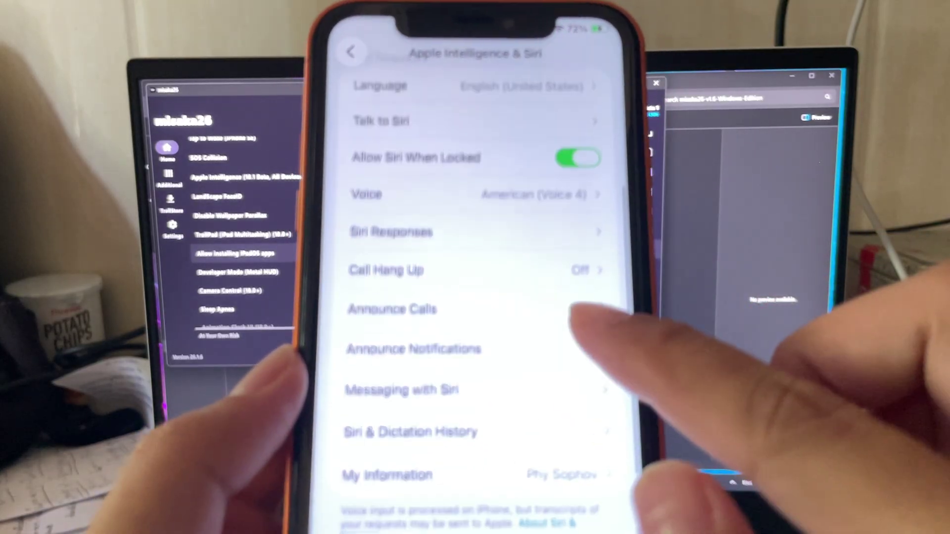
{"action": "scroll", "coordinate": [519, 297], "scroll_direction": "up", "scroll_amount": 3}
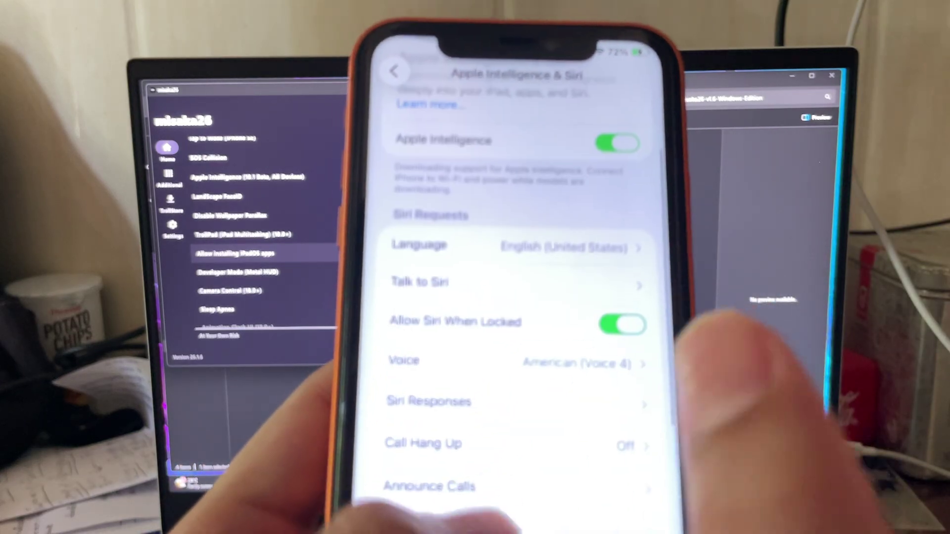
{"action": "scroll", "coordinate": [520, 297], "scroll_direction": "up", "scroll_amount": 3}
Leave Apple Intelligence & Siri for the main Settings list
{"action": "left_click", "coordinate": [409, 82]}
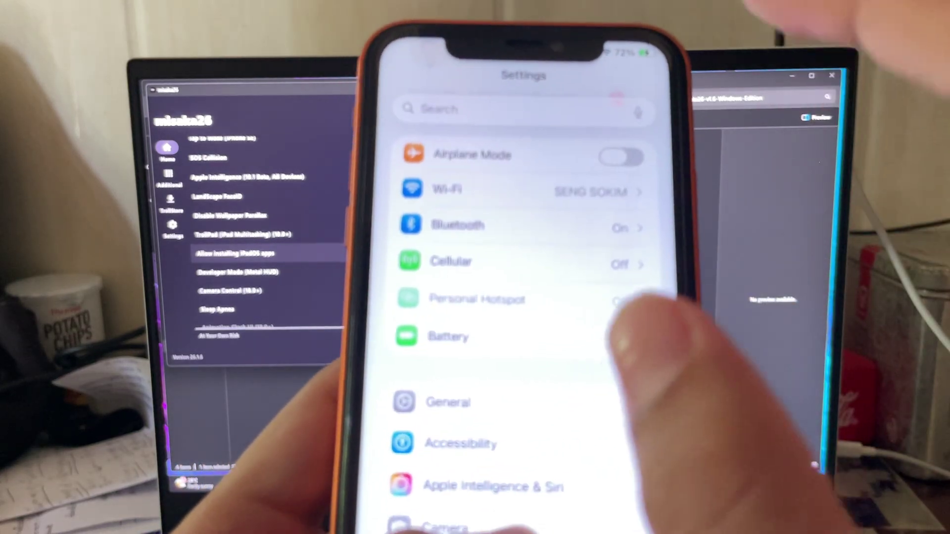